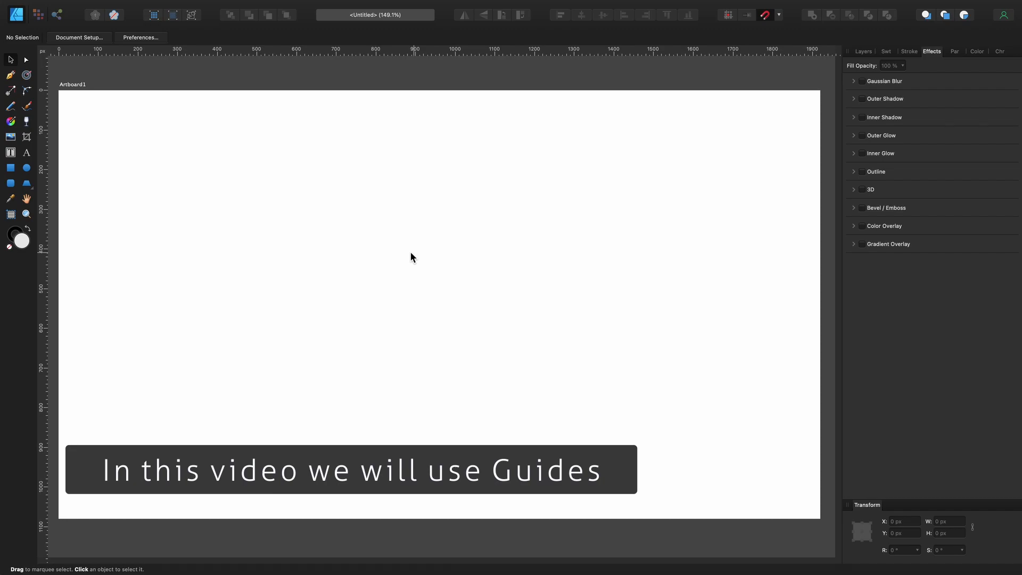
- Show the guides and place one vertical and one horizontal guide crossing at the artboard's centre
left_click_drag(43, 200, 442, 211)
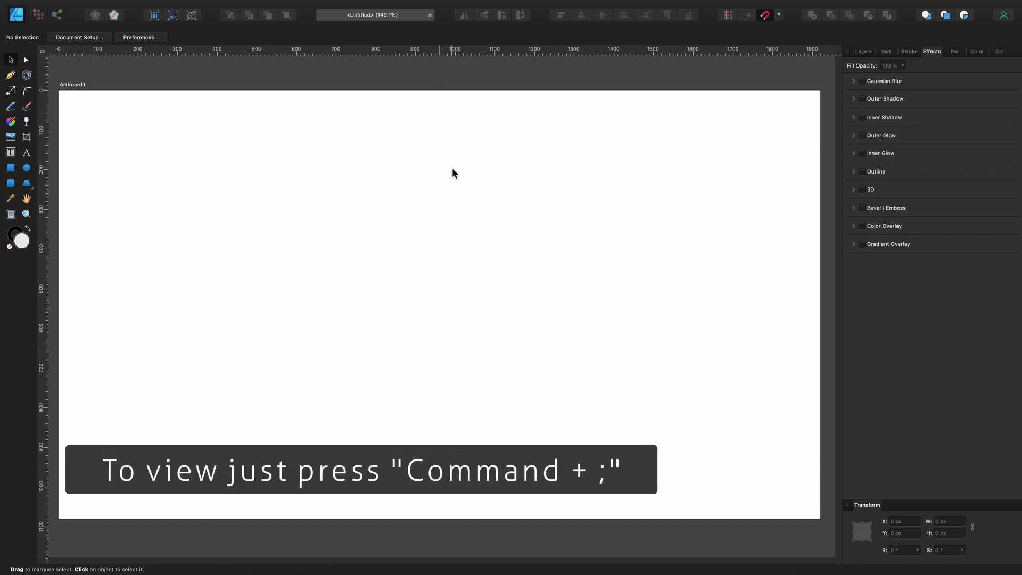
key("super+semicolon")
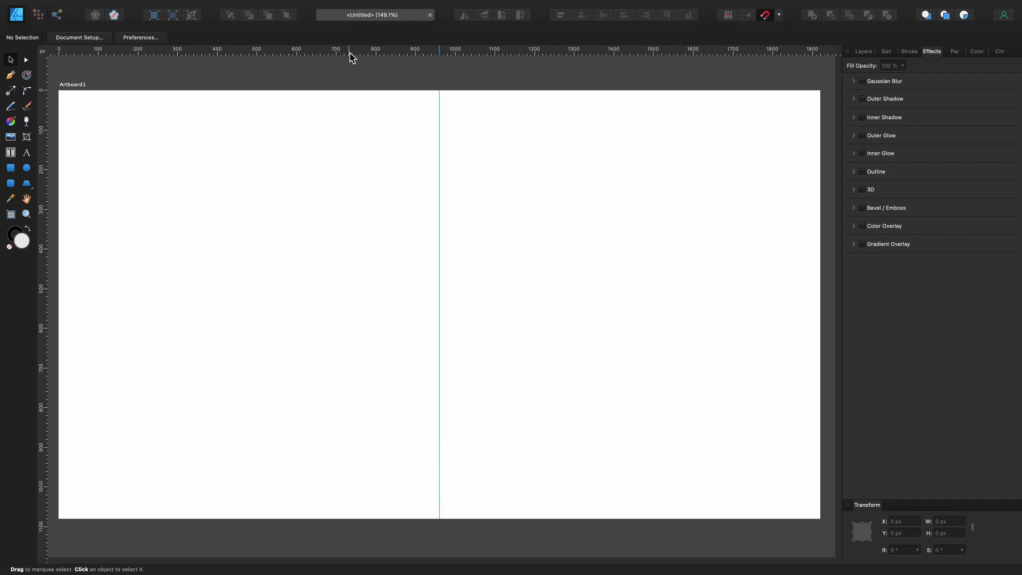
left_click_drag(350, 53, 341, 307)
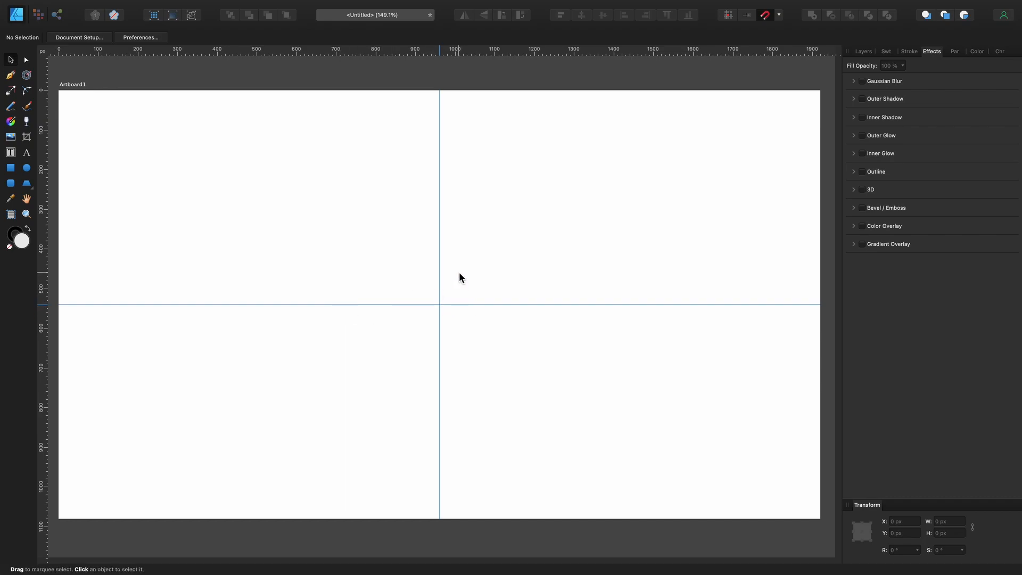
- Draw an ellipse about 331 by 332.5 px and align it on the vertical guide with its base at the guide intersection
left_click(26, 169)
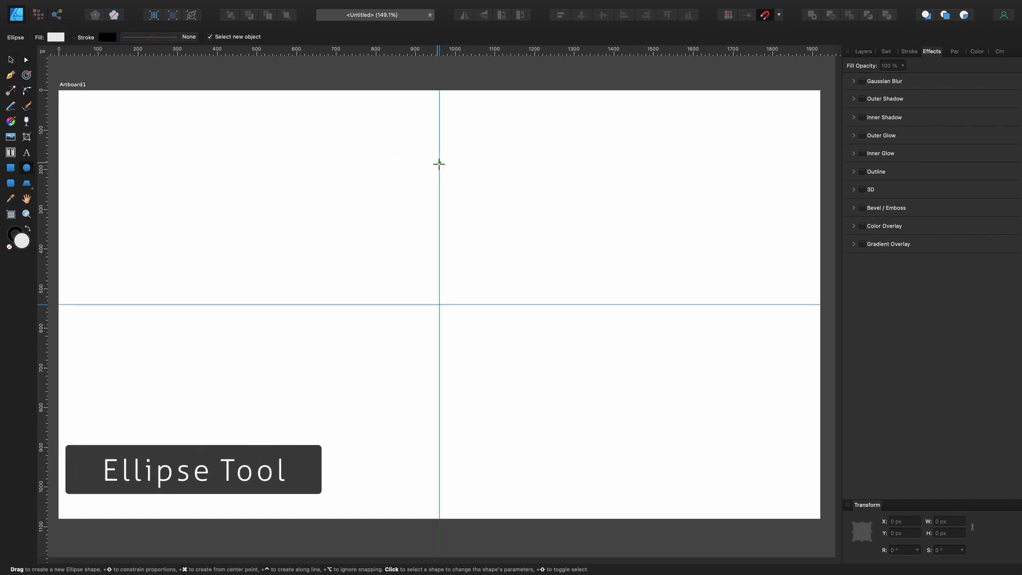
left_click_drag(439, 163, 507, 230)
left_click(12, 61)
left_click_drag(457, 193, 458, 258)
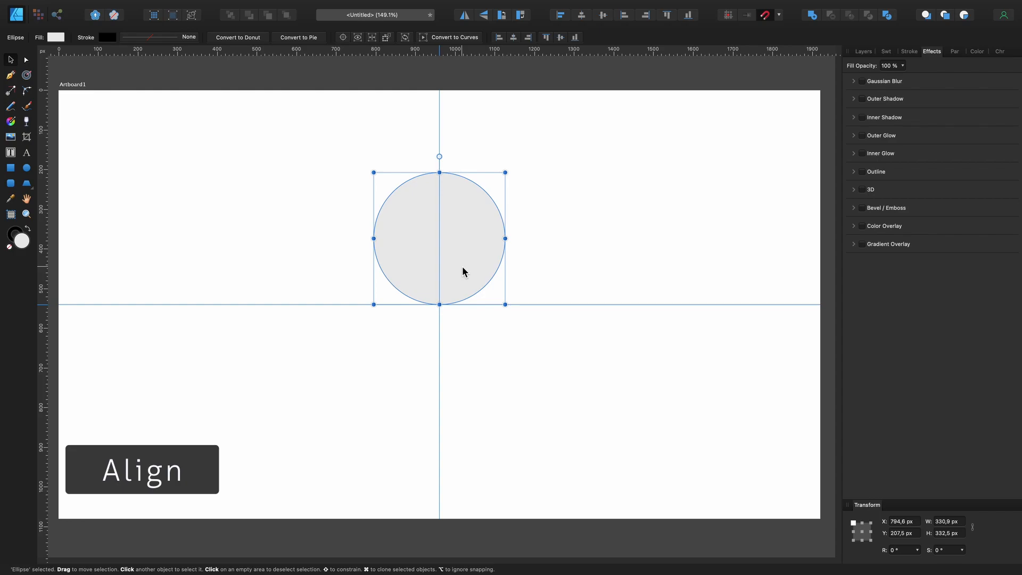
- Show the layer list and float the transform settings over the artboard's upper corner
left_click(863, 54)
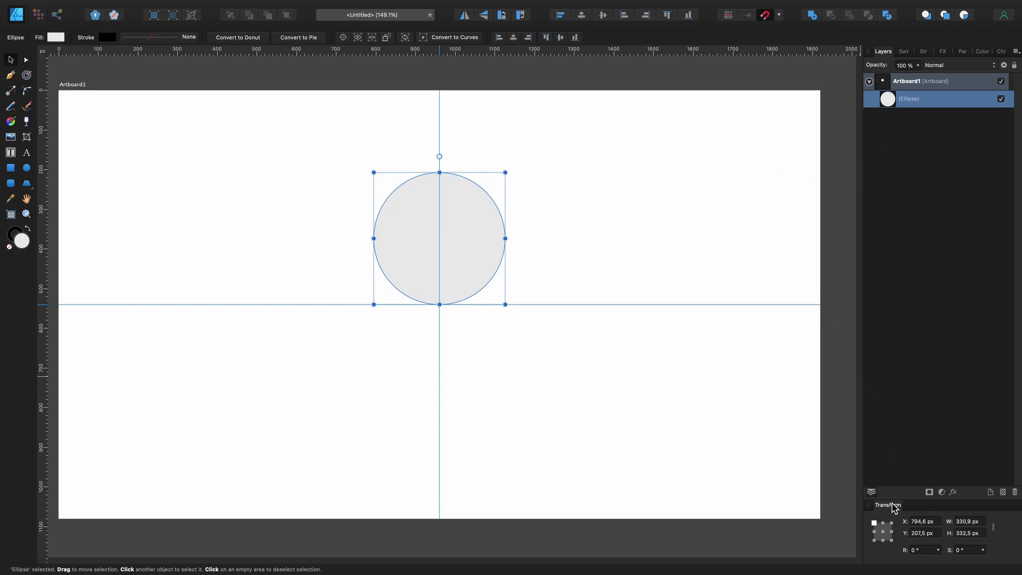
left_click_drag(893, 508, 708, 80)
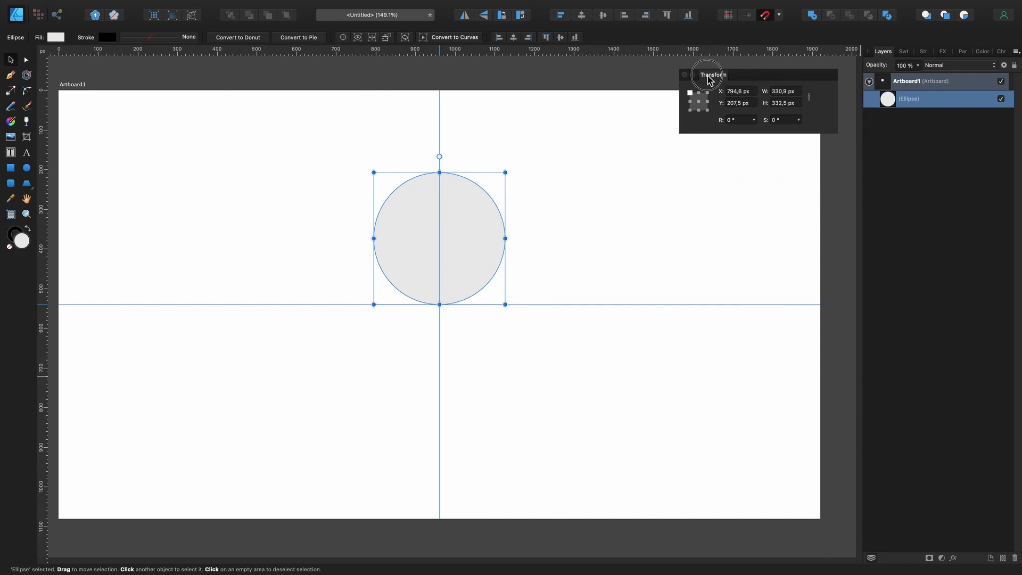
left_click(907, 181)
- Duplicate the ellipse, enable its transform origin and place that origin at the guide intersection
left_click(909, 103)
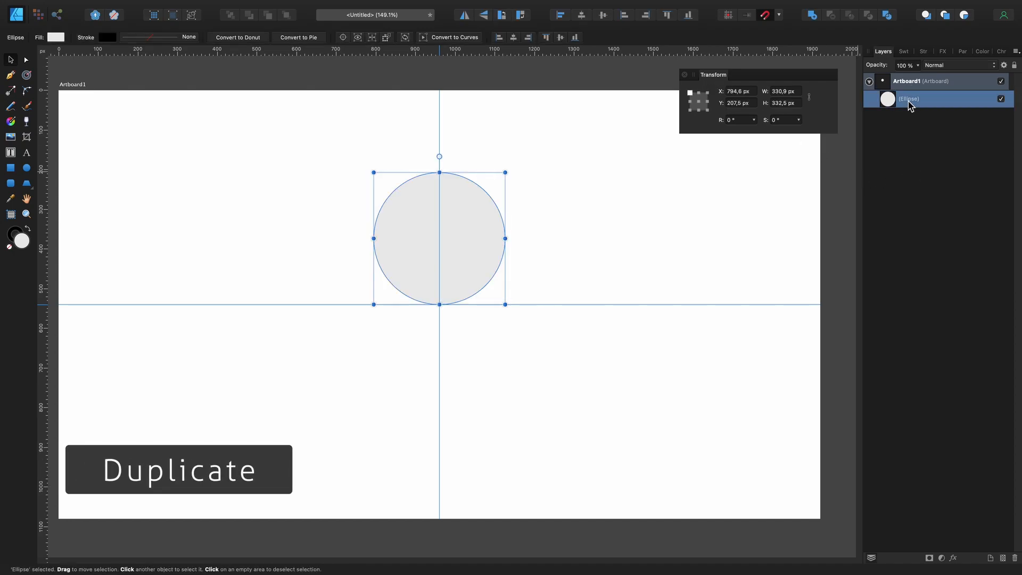
right_click(909, 102)
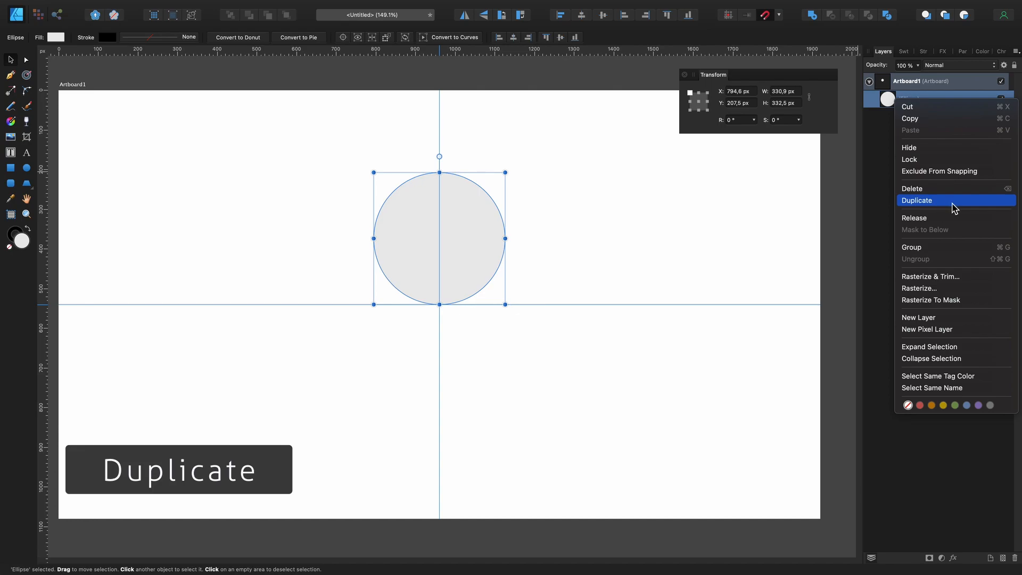
left_click(953, 204)
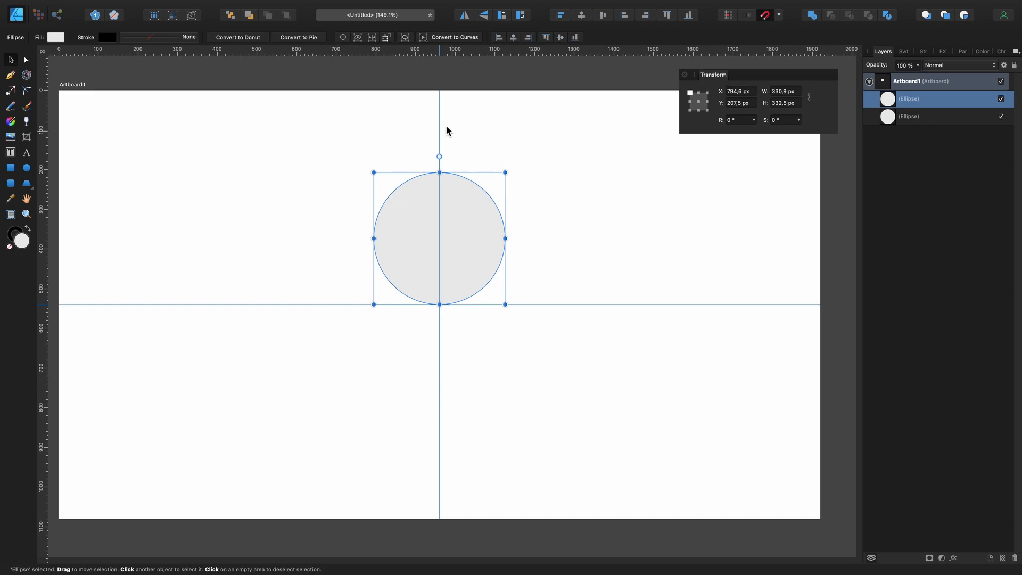
left_click(343, 38)
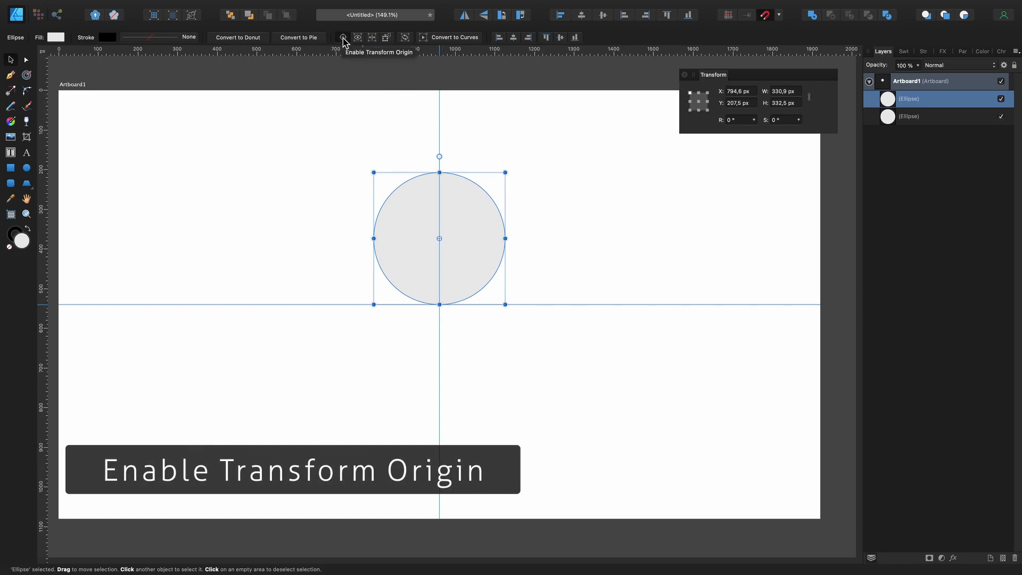
left_click_drag(439, 239, 440, 304)
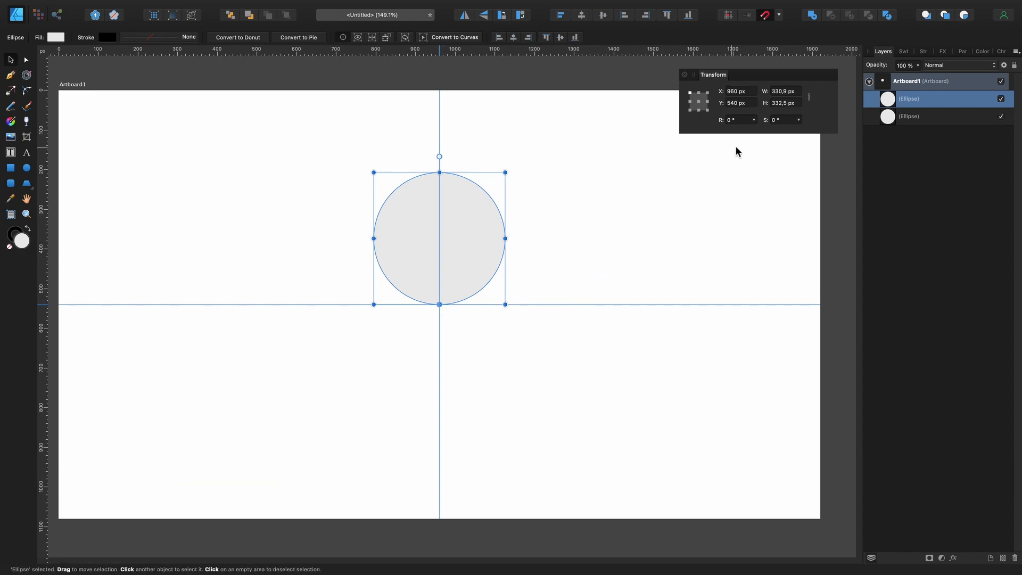
- Rotate the duplicate ellipse by 30° around the guide intersection
left_click(738, 119)
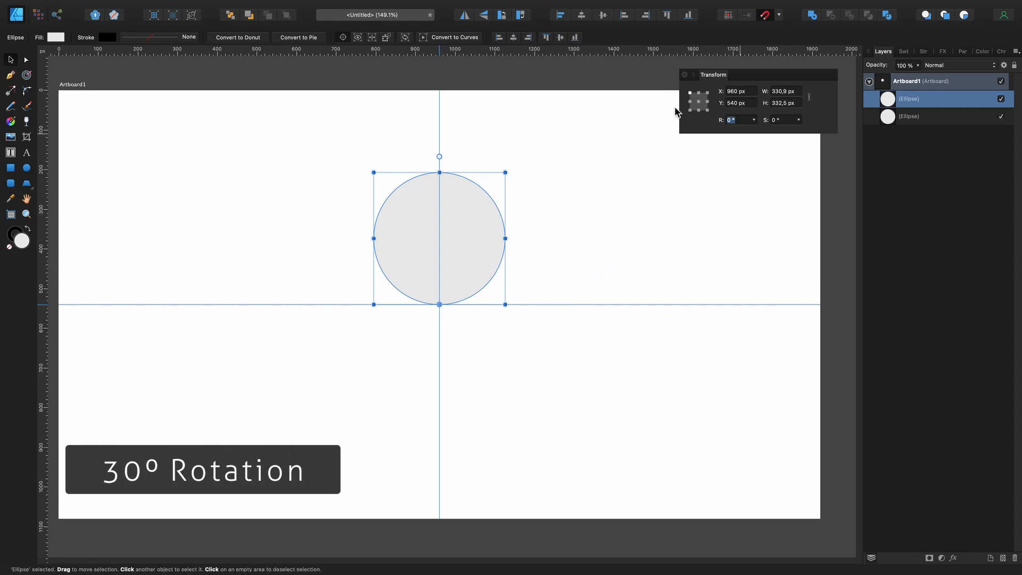
type("30")
key("Return")
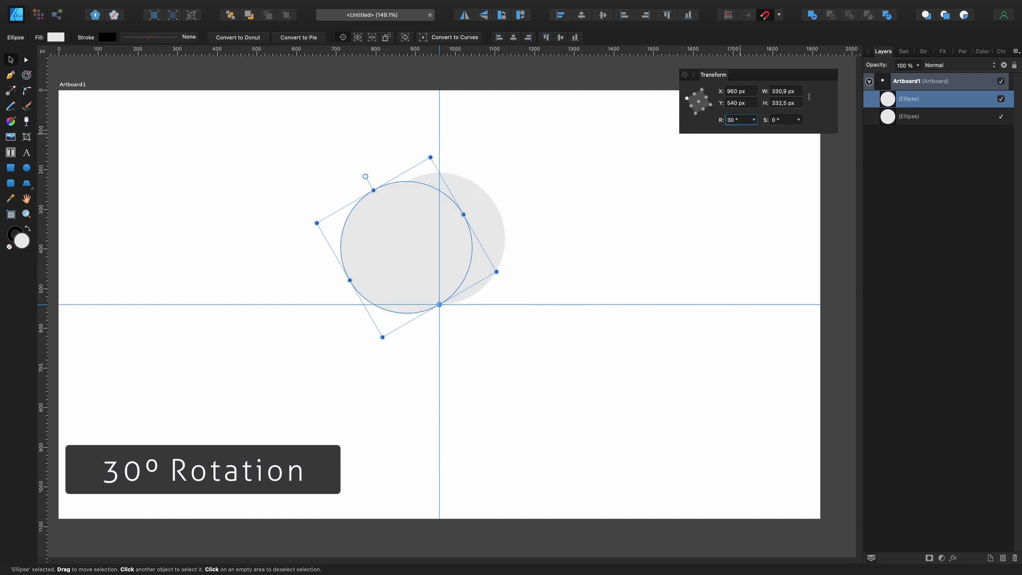
- Subtract the rotated ellipse from the original one to form a crescent
left_click(571, 191)
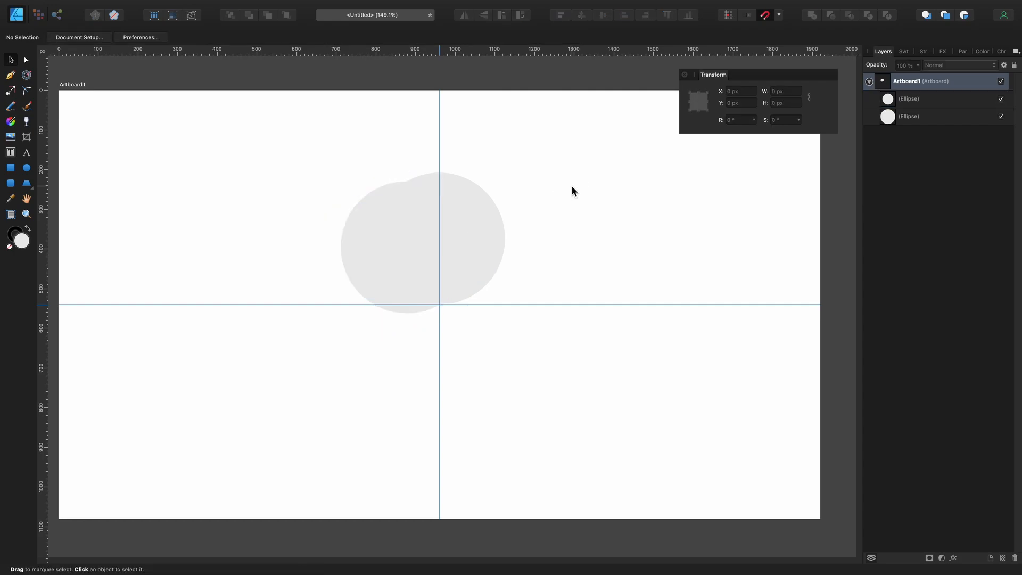
left_click_drag(513, 169, 374, 231)
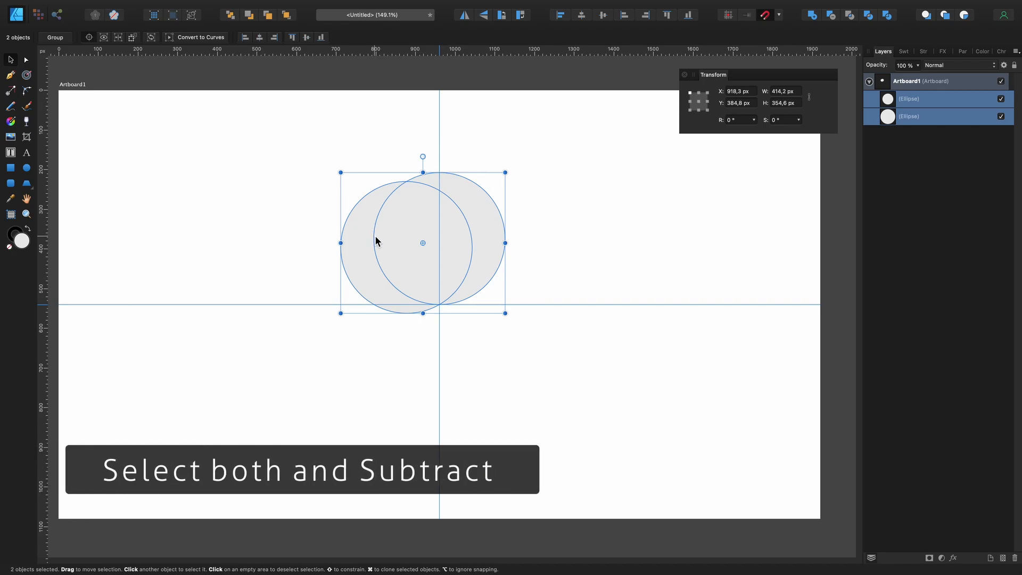
left_click(830, 16)
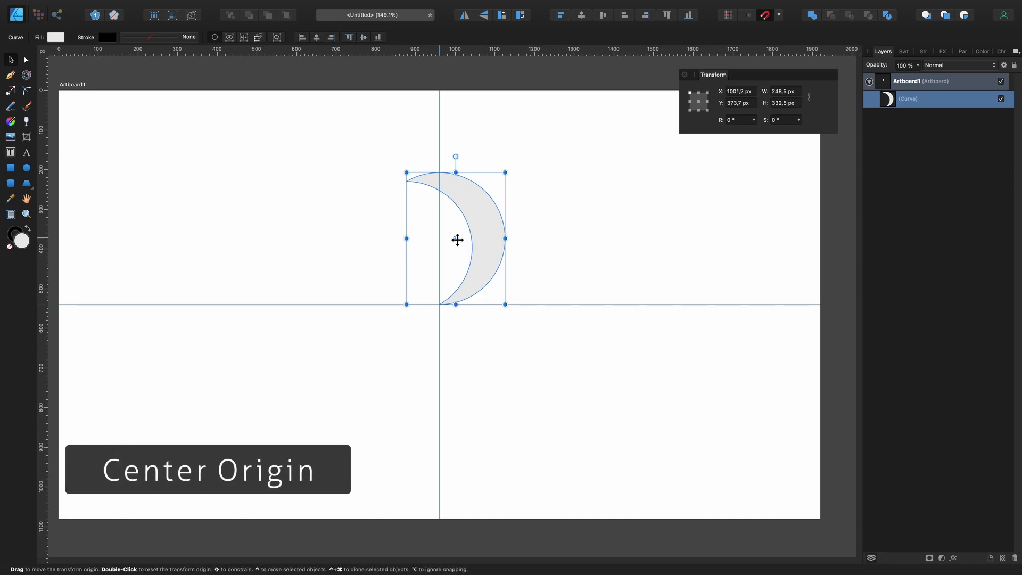
- Place the crescent's transform origin at the guide intersection and duplicate the crescent
left_click_drag(458, 239, 440, 305)
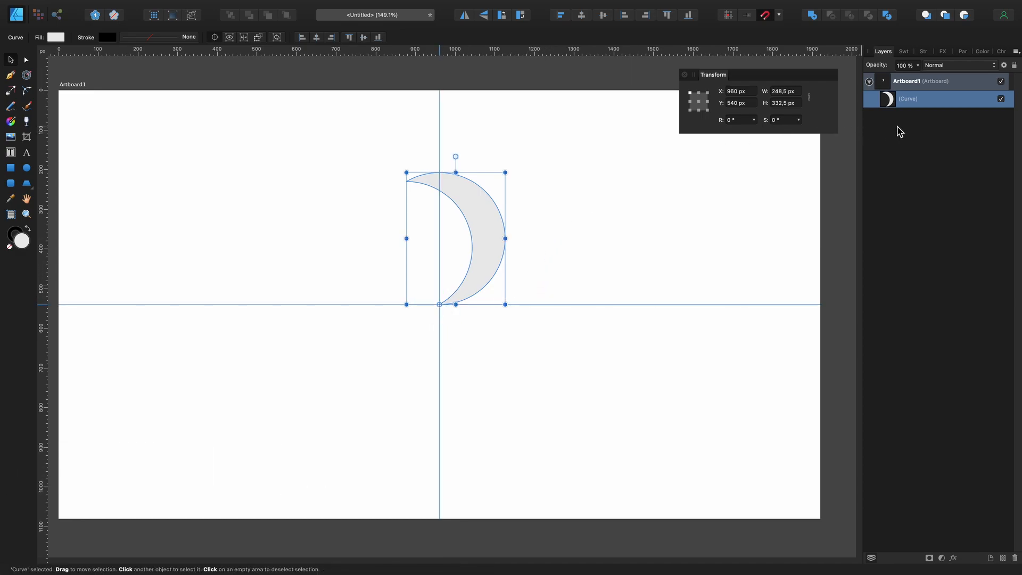
right_click(897, 101)
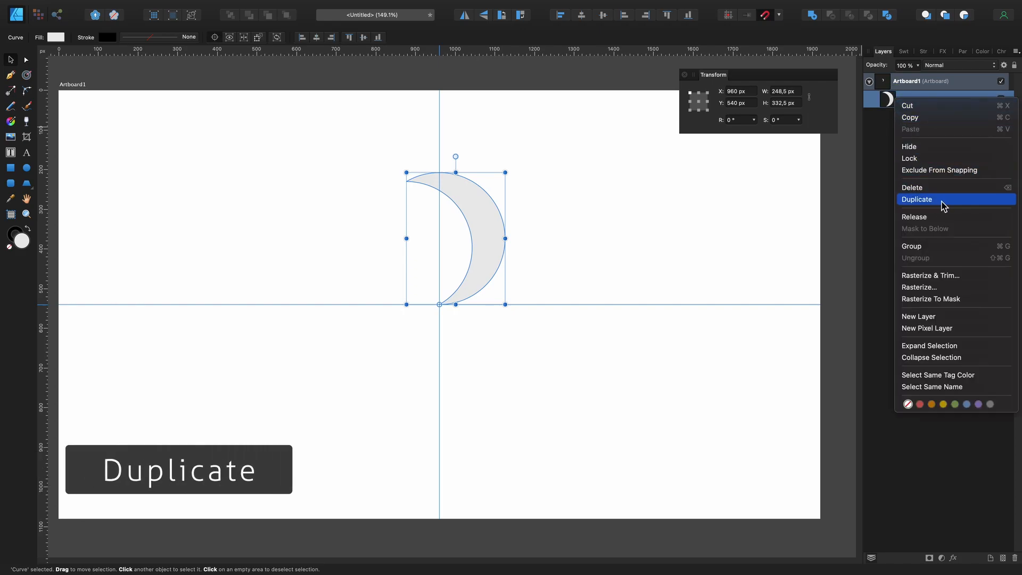
left_click(944, 201)
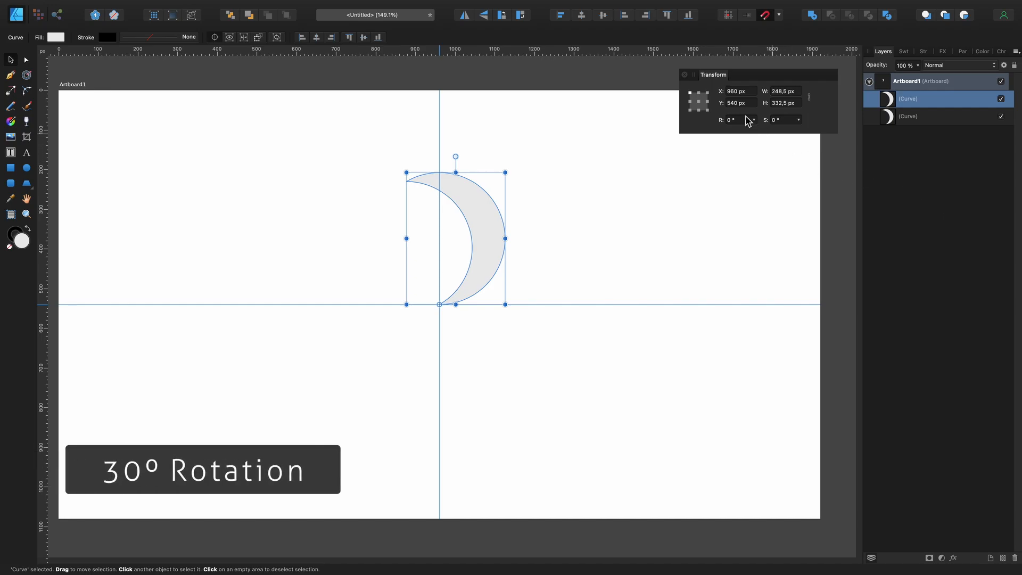
- Rotate the duplicate crescent by 30° around the guide intersection
left_click(747, 120)
type("30")
key("Return")
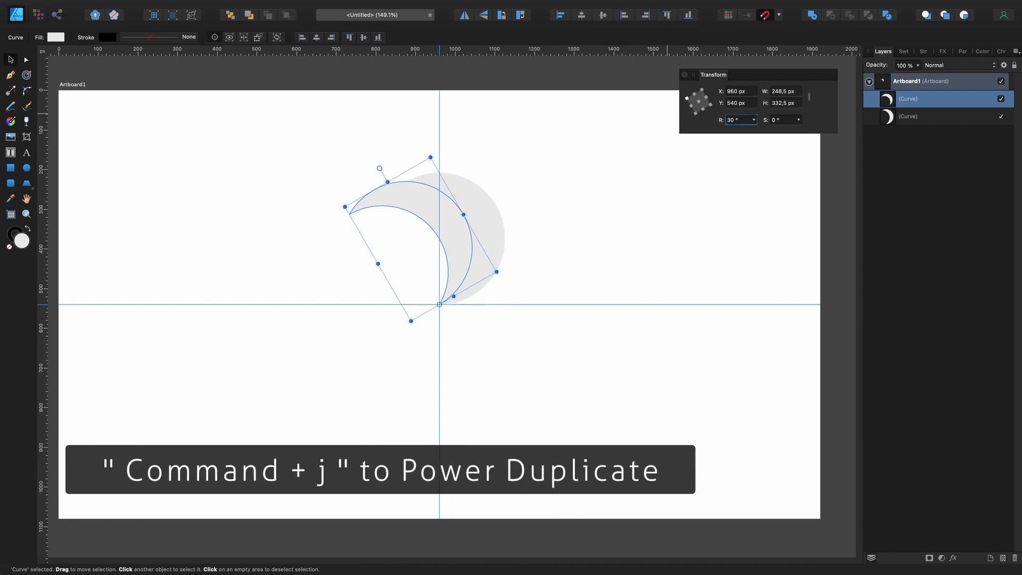
- Power Duplicate the rotated crescent ten times to complete a full circle of twelve crescents, and clear the selection
key("super+j")
key("super+j")
key("super+j")
key("super+j")
key("super+j")
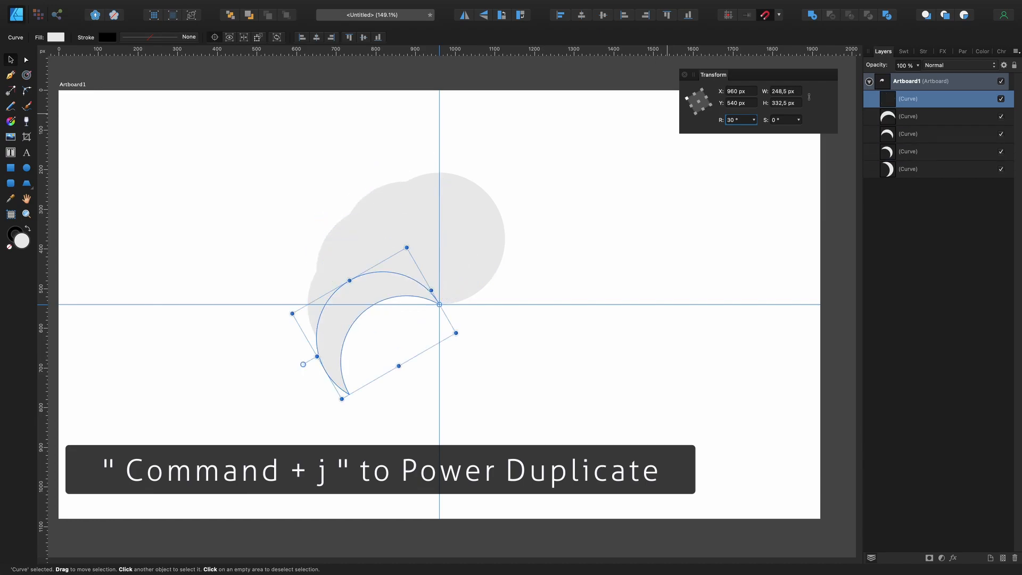
key("super+j")
key("super+j")
key("super+j")
key("super+j")
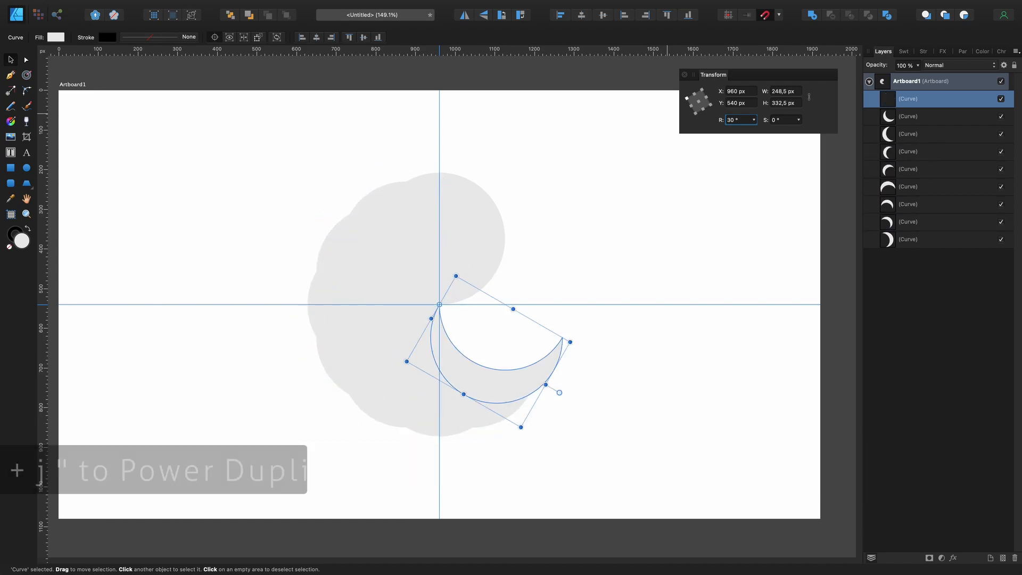
key("super+j")
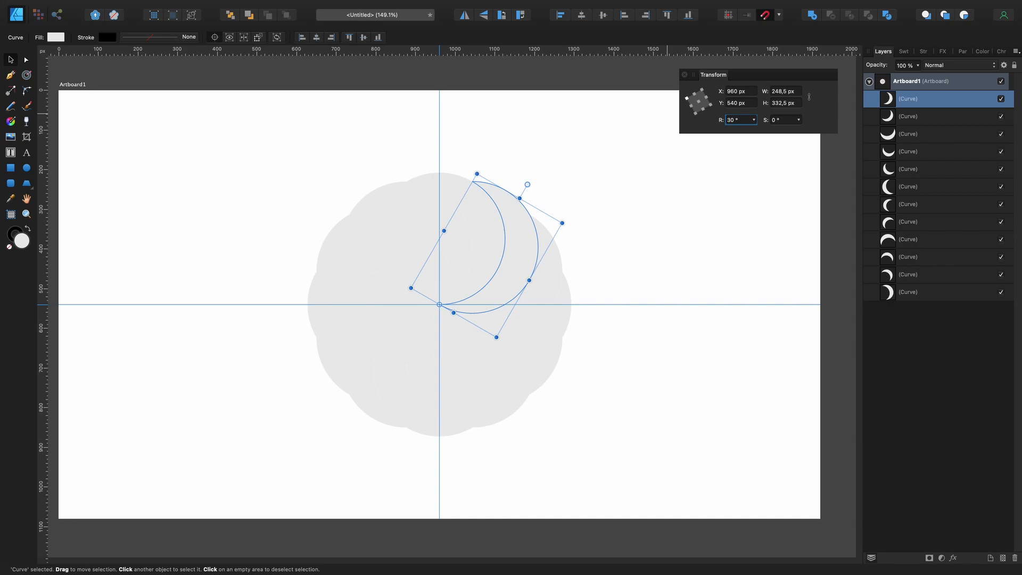
left_click(597, 151)
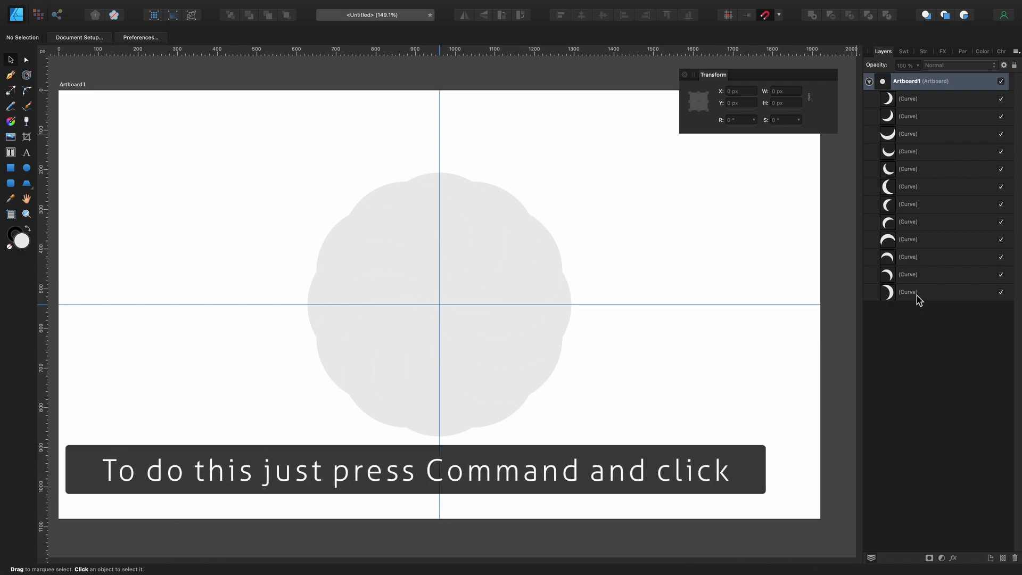
- Fill every second crescent, starting with the topmost layer, with the blue colour #5381FF
left_click(913, 102)
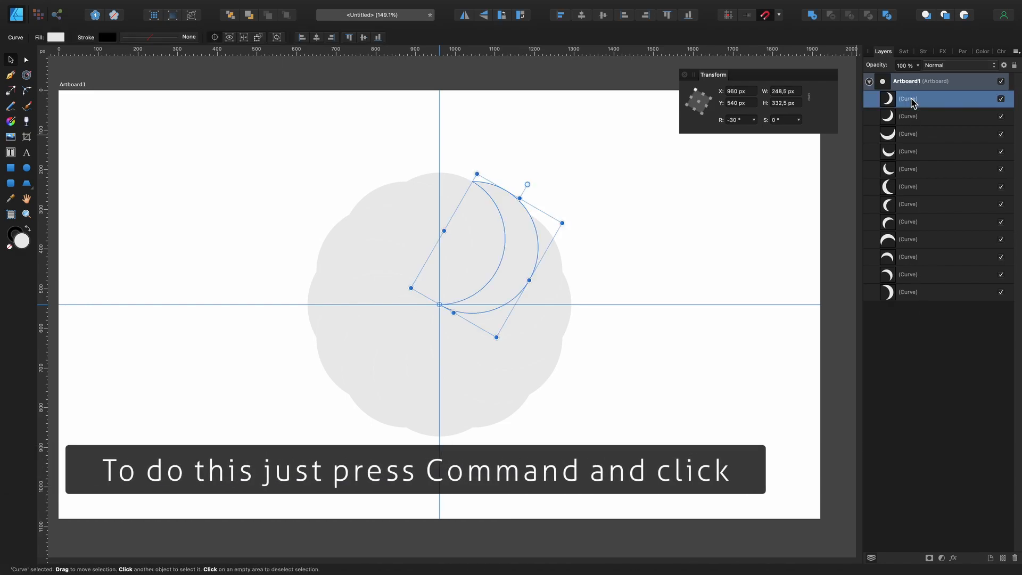
left_click(913, 137, "super")
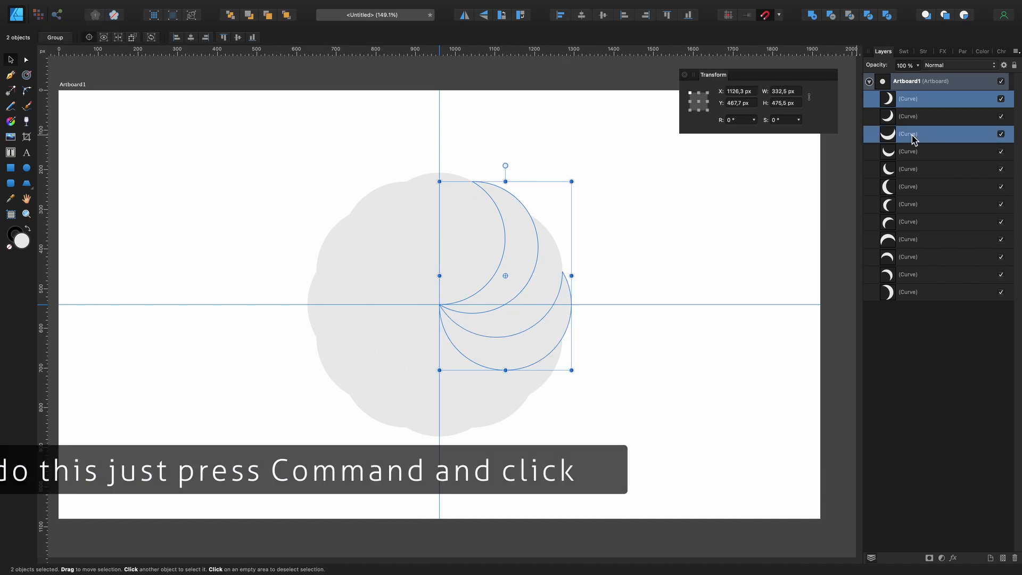
left_click(923, 171, "super")
left_click(925, 207, "super")
left_click(926, 240, "super")
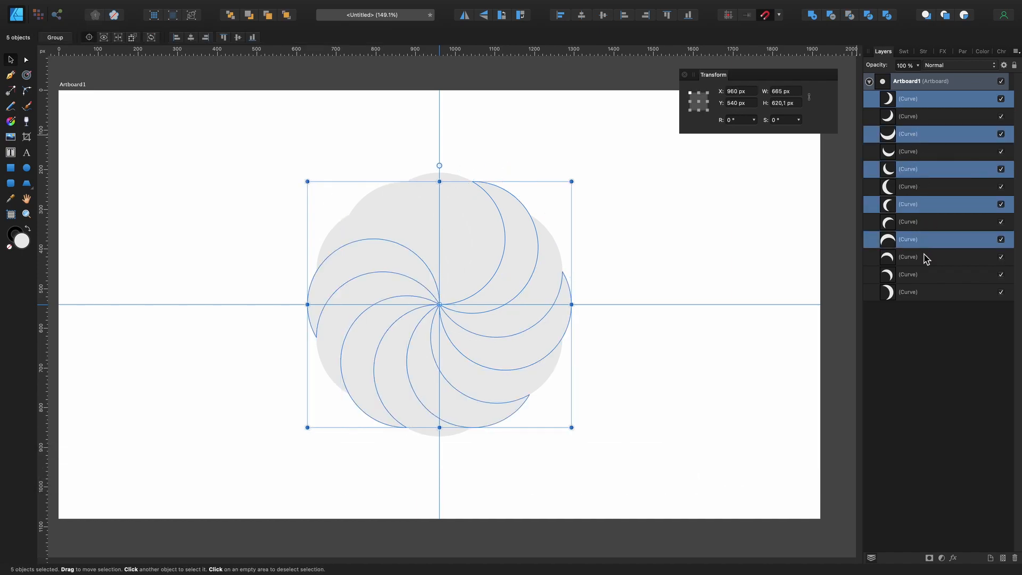
left_click(923, 277, "super")
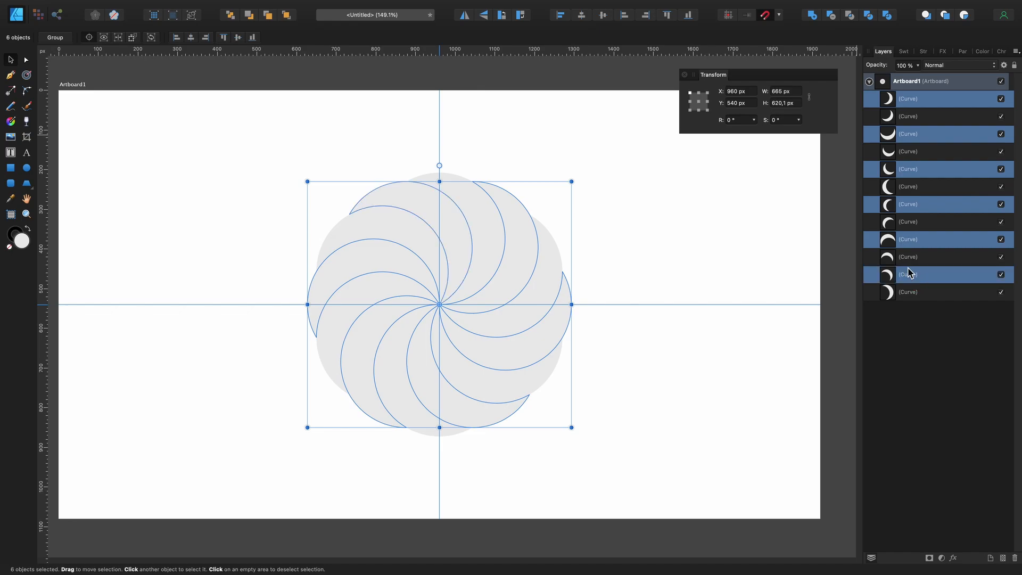
double_click(22, 242)
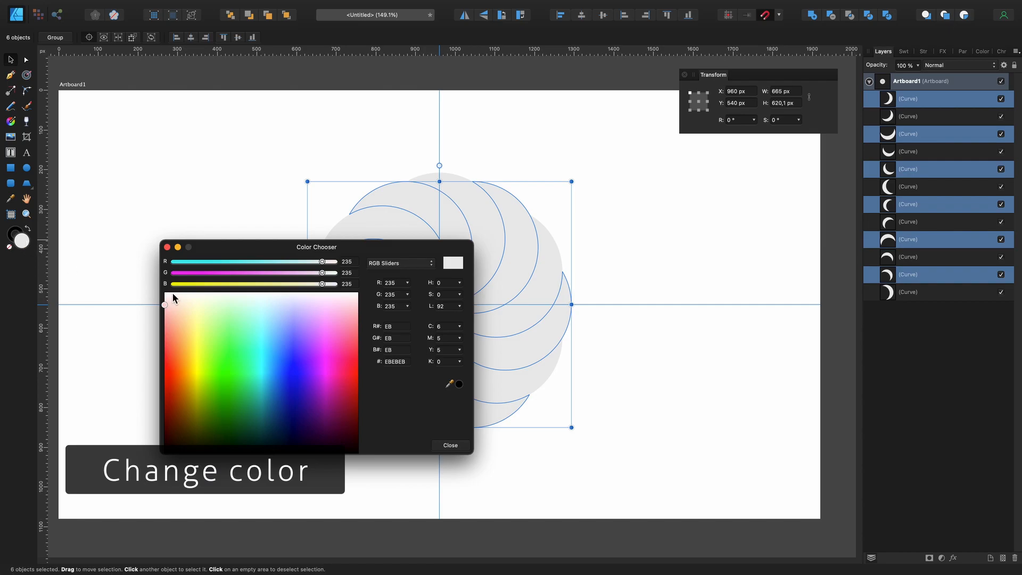
left_click_drag(167, 307, 285, 346)
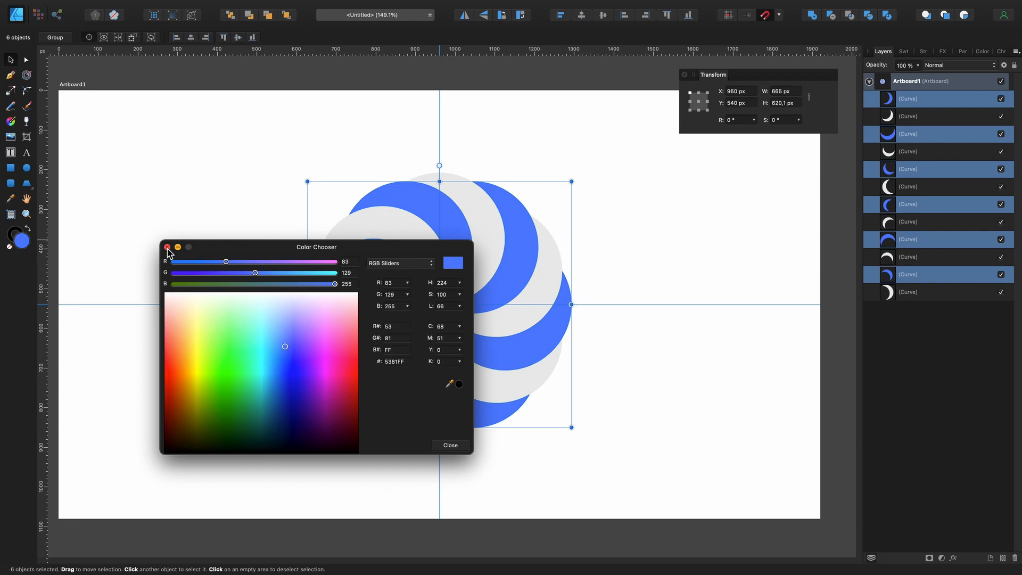
left_click(167, 247)
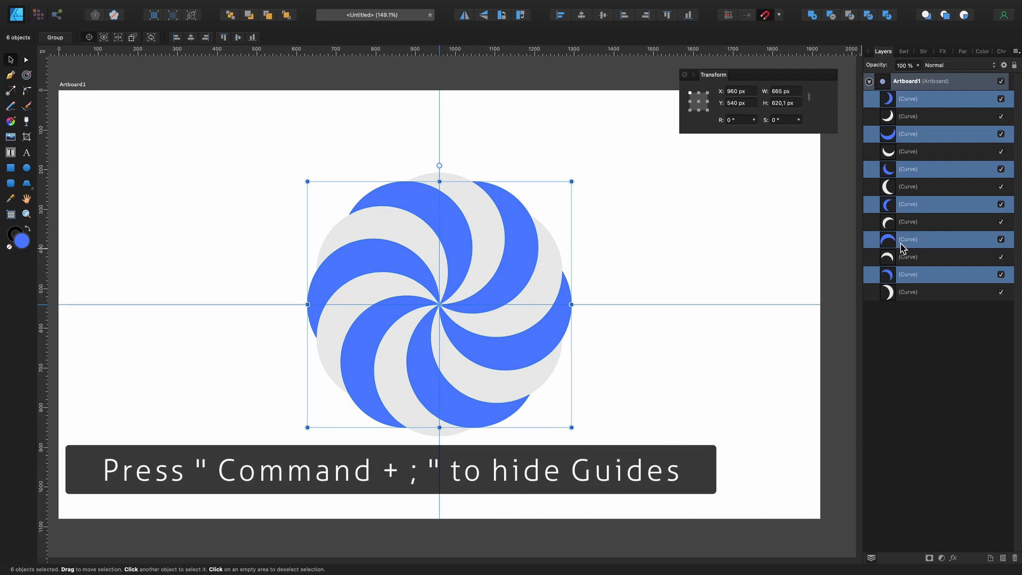
- Deselect the crescents and hide the guides
left_click(717, 230)
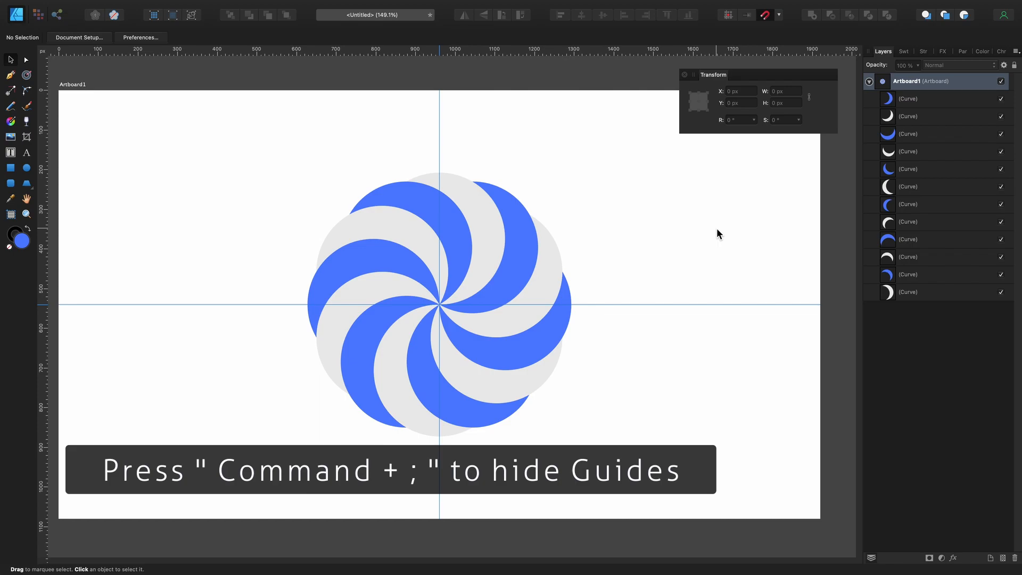
key("super+semicolon")
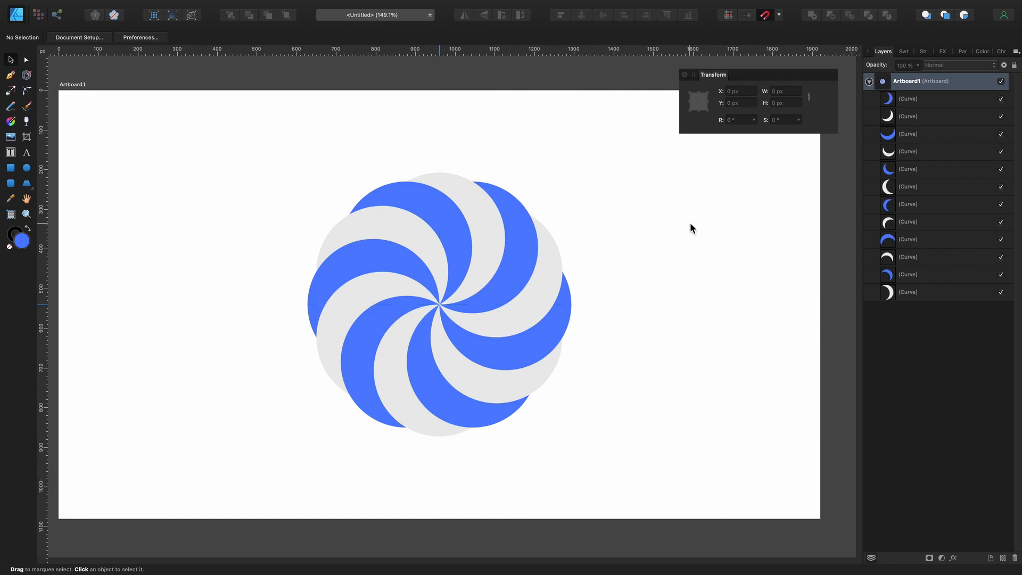
- Group the six blue crescent curves into one layer group
left_click(915, 99)
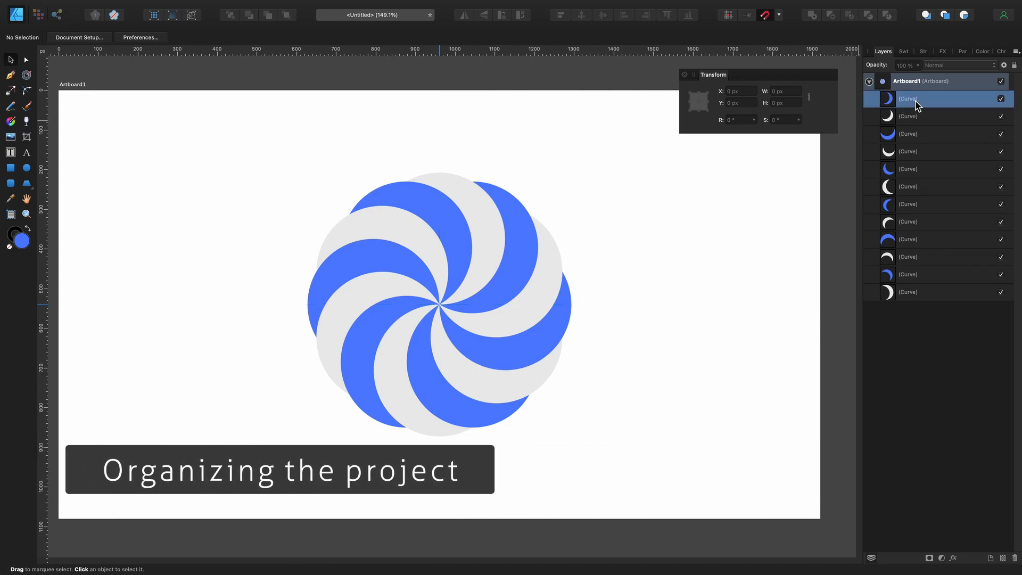
left_click(915, 130, "super")
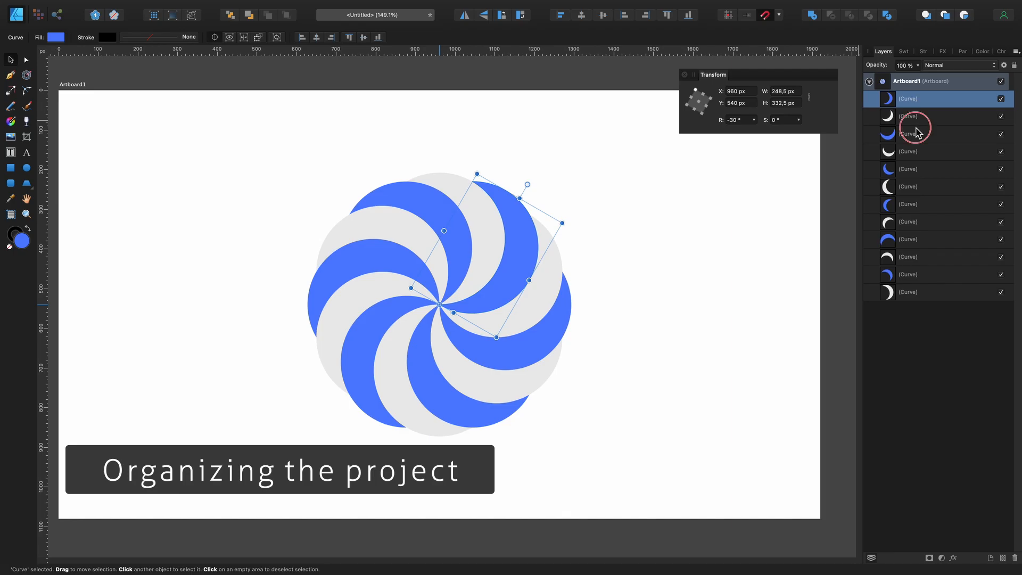
left_click(909, 166, "super")
left_click(916, 205, "super")
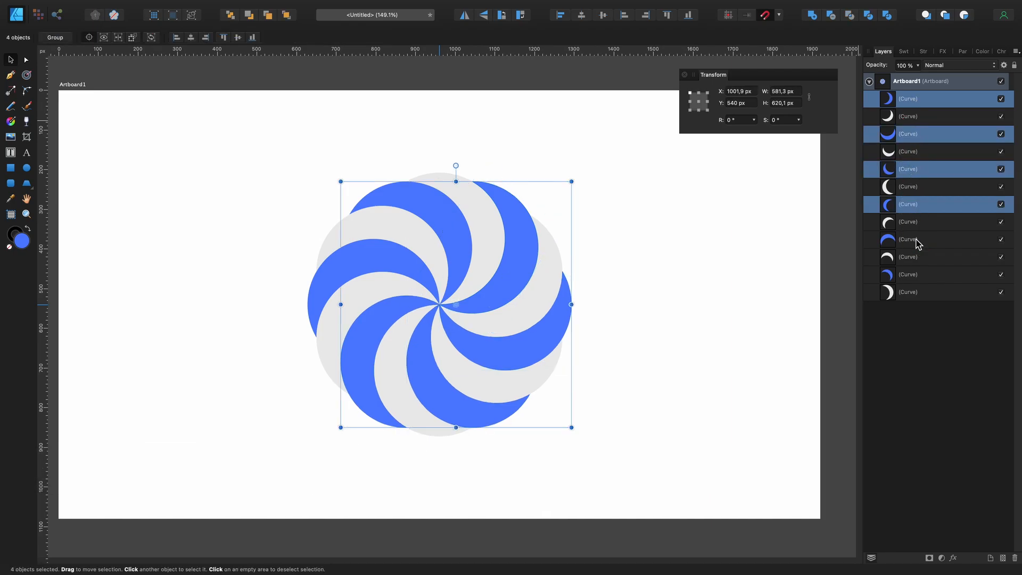
left_click(913, 240, "super")
left_click(914, 274, "super")
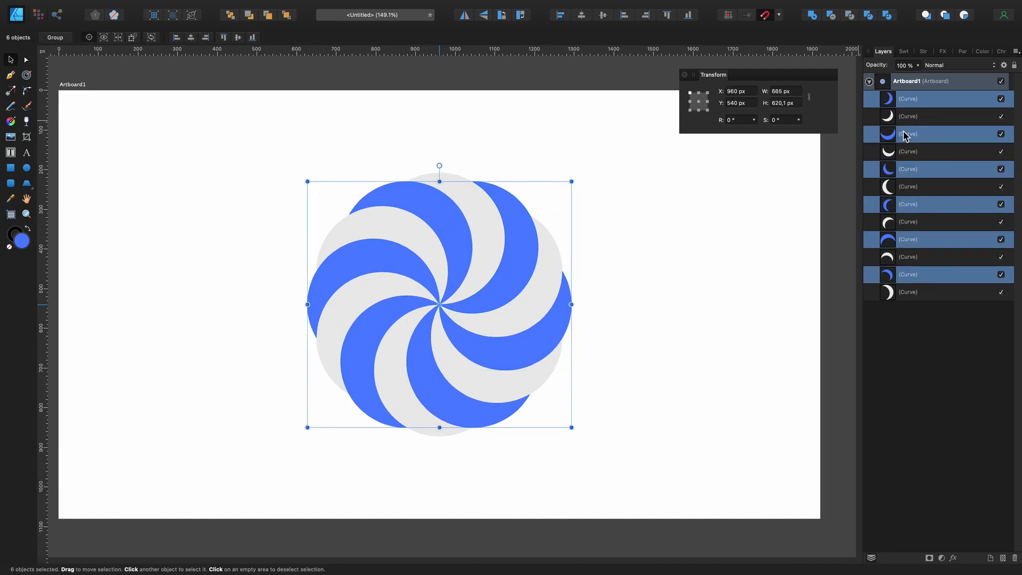
right_click(904, 102)
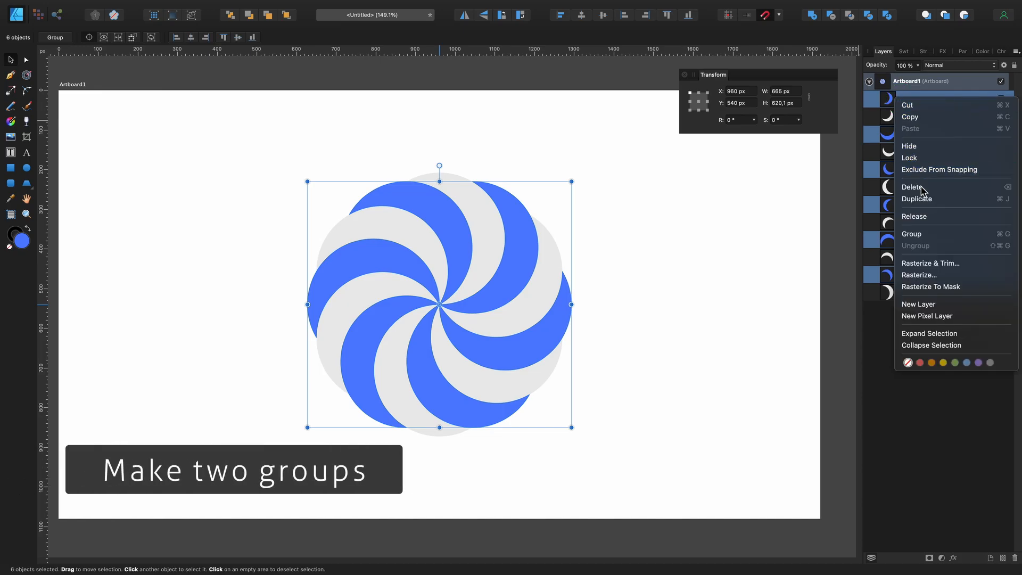
left_click(947, 235)
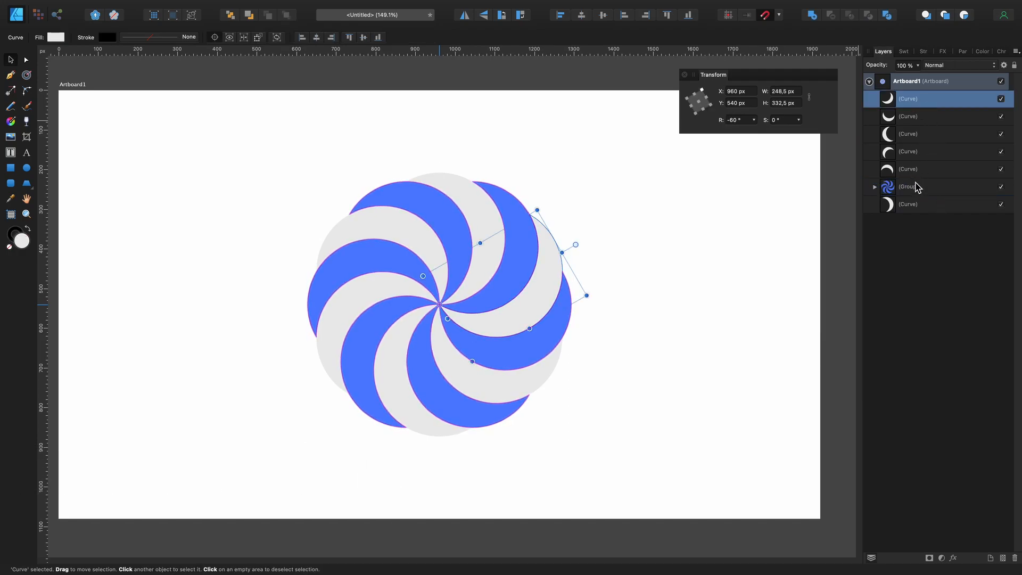
- Select the six remaining light grey crescent curves, leaving out the blue group, and combine them into a second group
left_click(918, 170, "shift")
left_click(908, 204, "super")
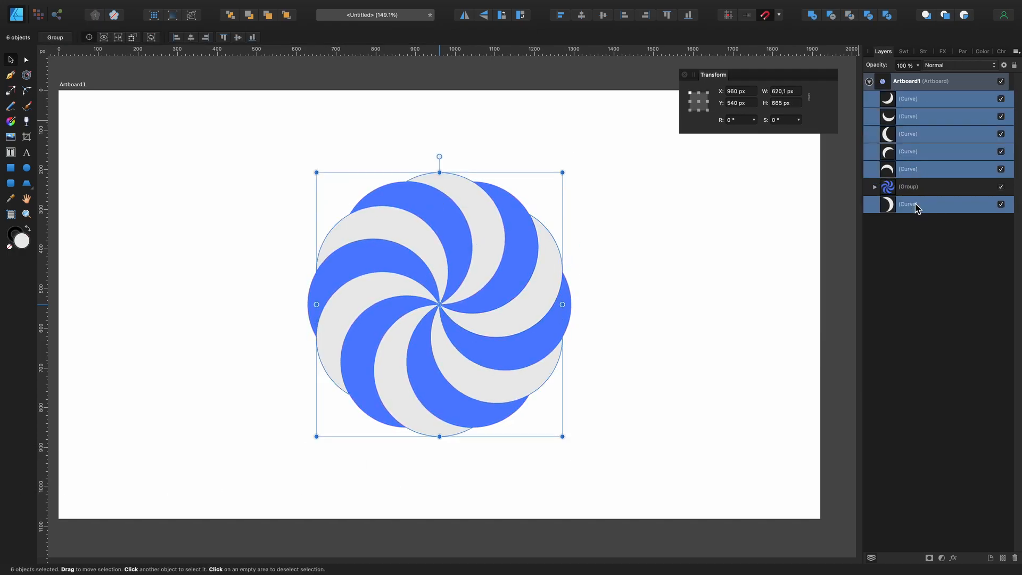
right_click(899, 104)
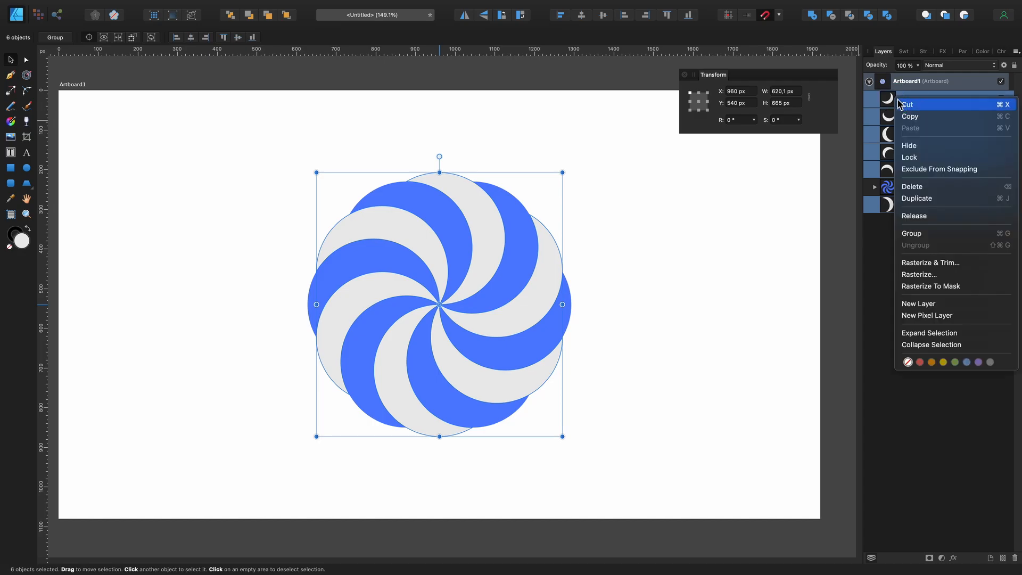
left_click(952, 241)
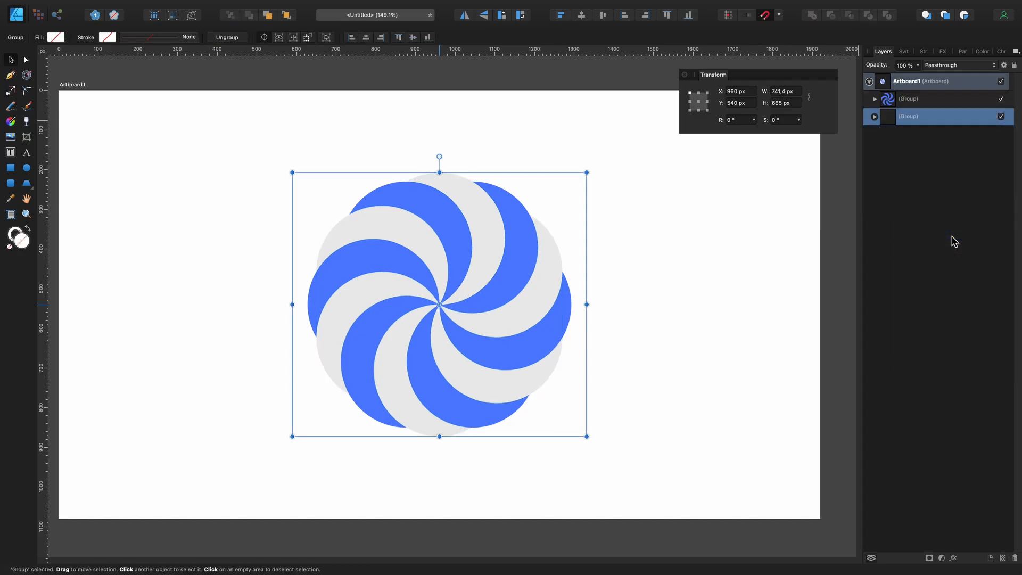